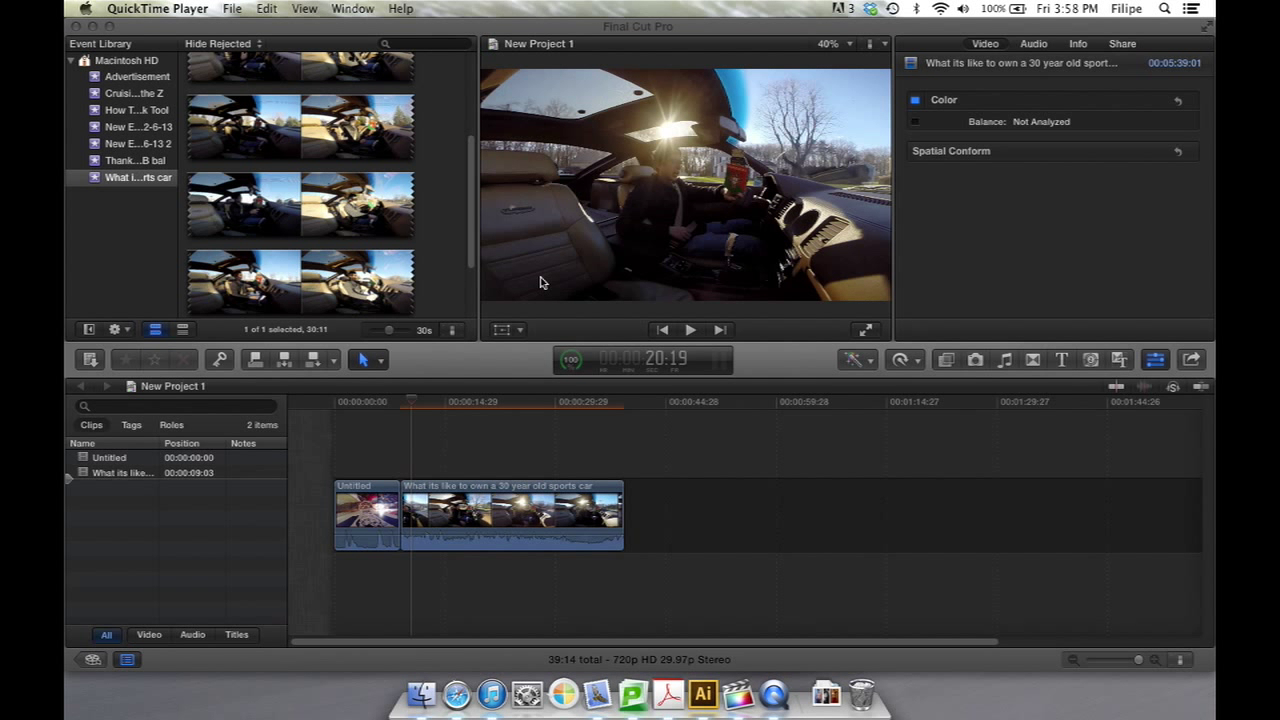
Bring the Final Cut Pro window with the two-clip New Project 1 timeline to the front.
{"action": "left_click", "coordinate": [391, 535]}
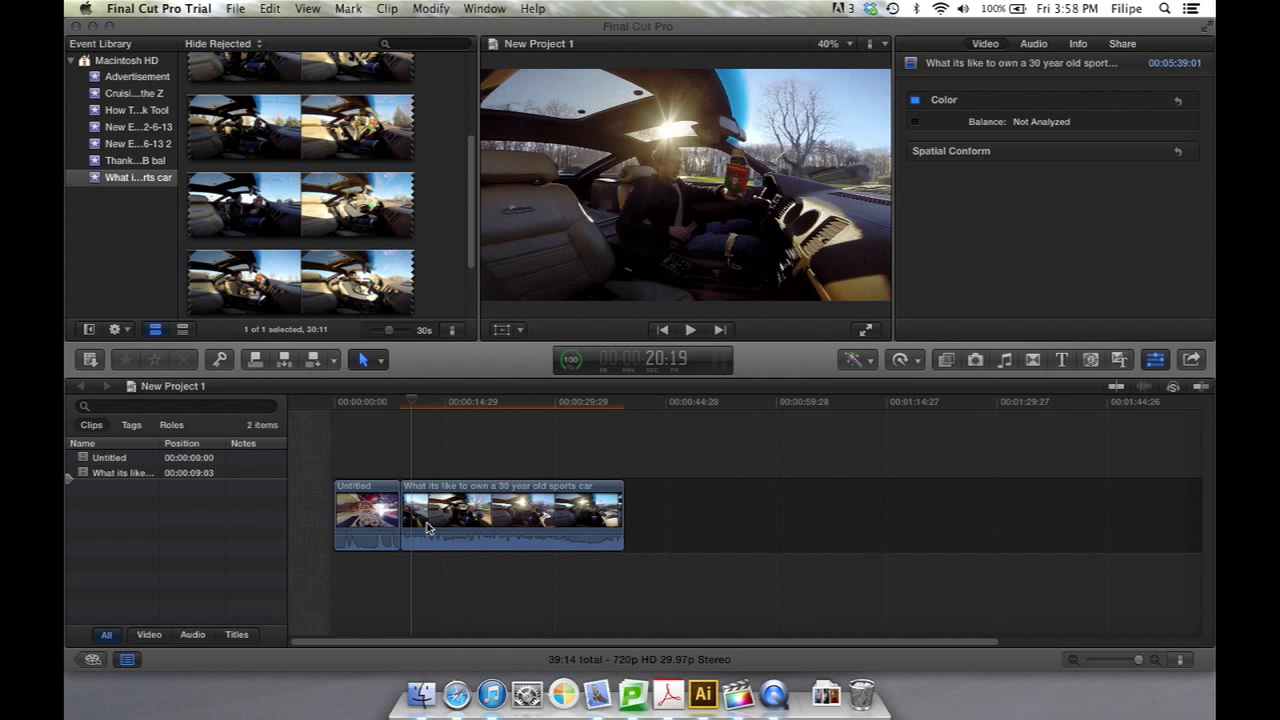
Add default Cross Dissolves at both ends of the Untitled clip with Cmd+T.
{"action": "left_click", "coordinate": [391, 518]}
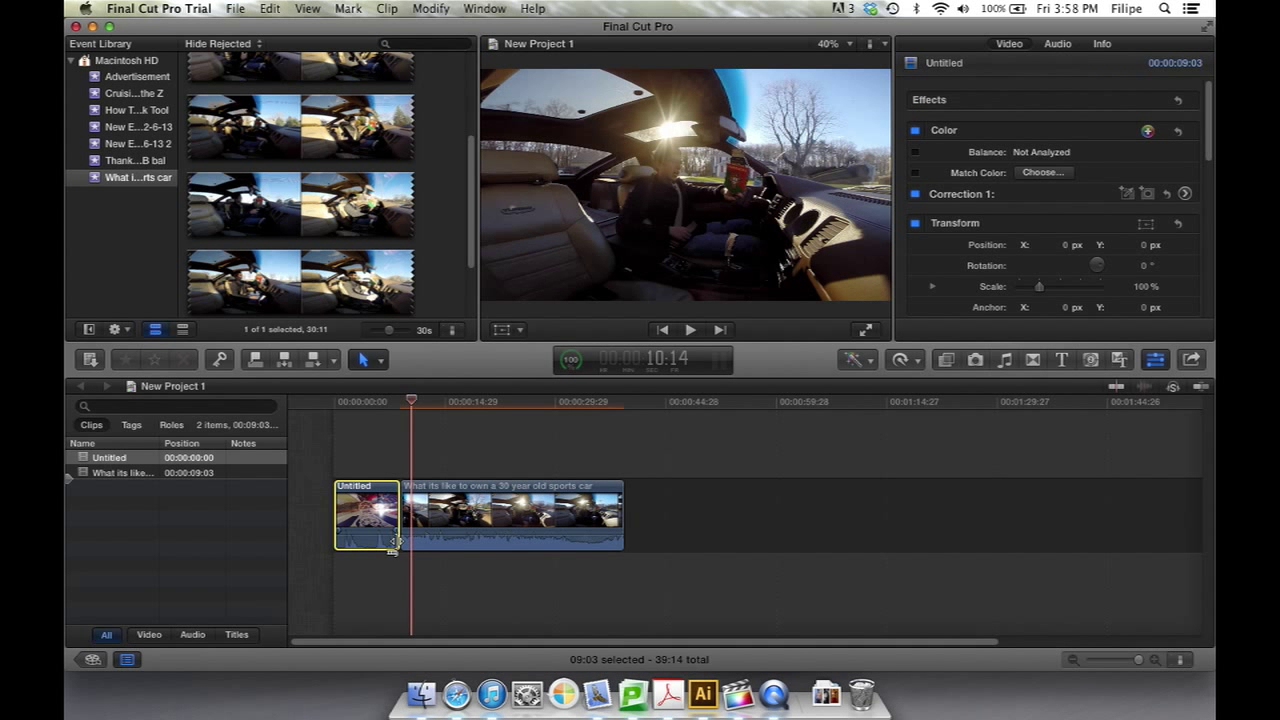
{"action": "key", "text": "super+t"}
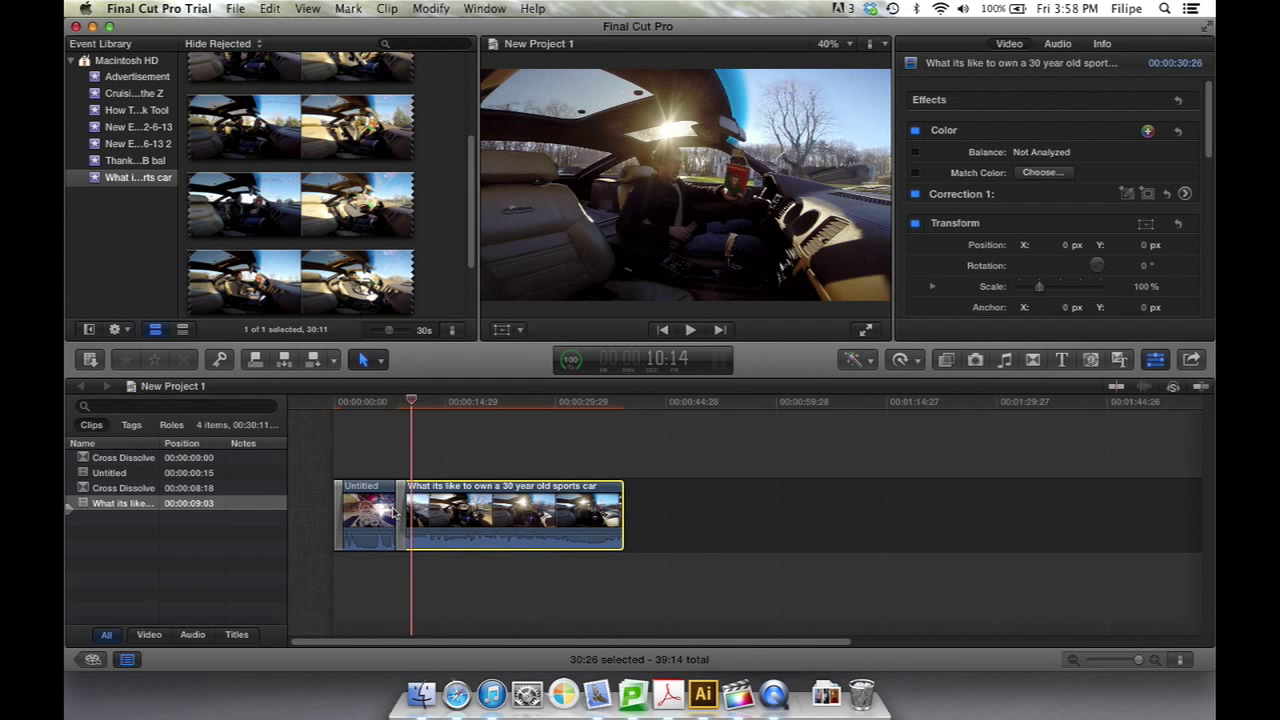
{"action": "left_click", "coordinate": [403, 513]}
{"action": "left_click", "coordinate": [385, 518]}
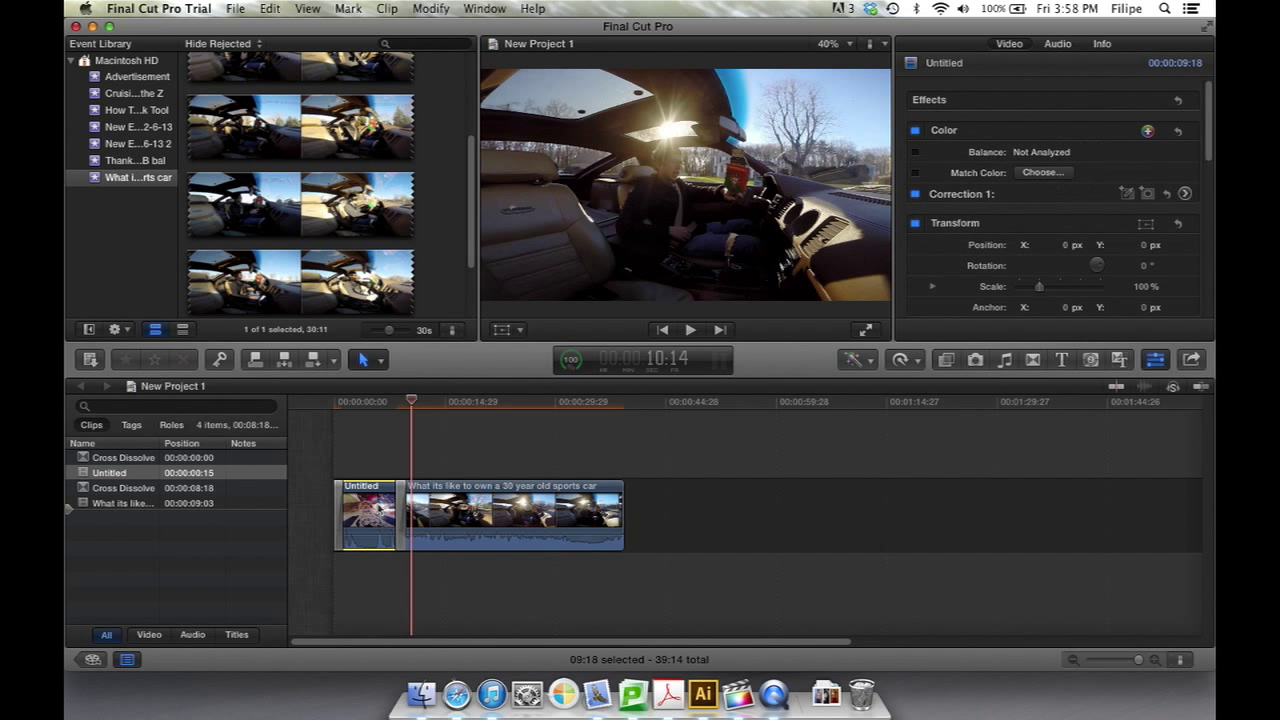
Play the project from near the start through the cut into the sports car clip, then stop.
{"action": "left_click", "coordinate": [383, 437]}
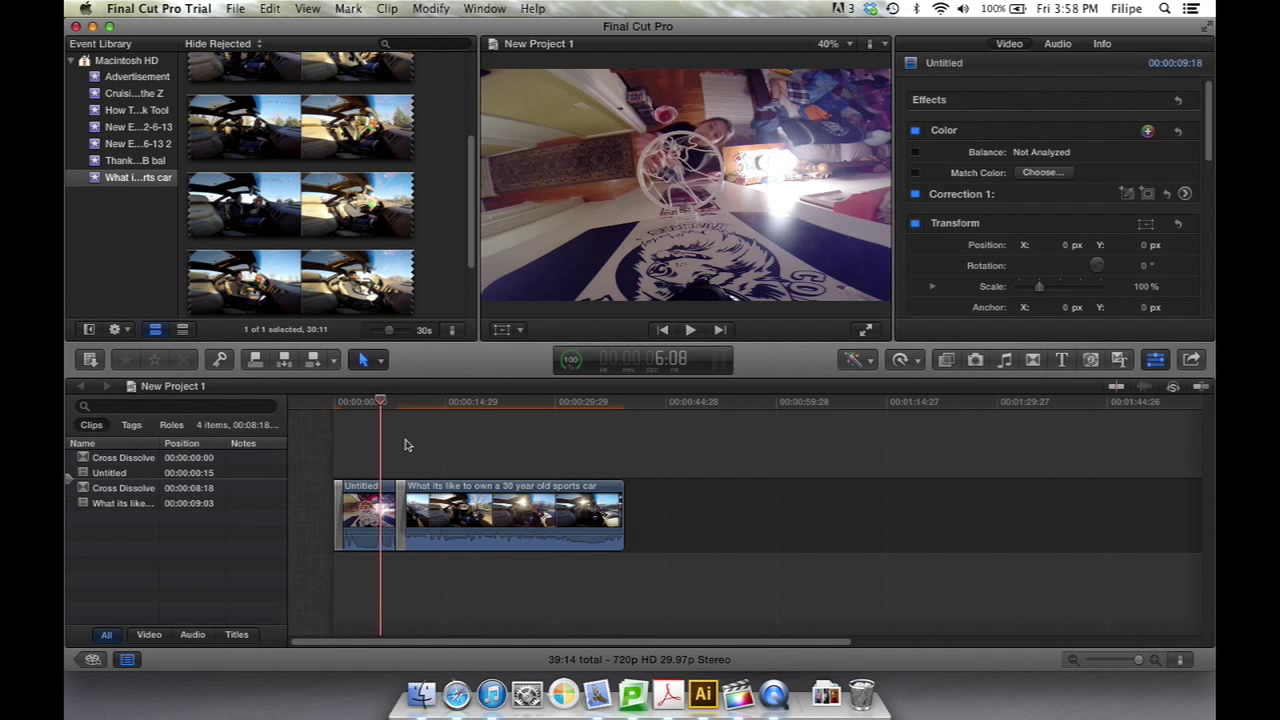
{"action": "key", "text": "space"}
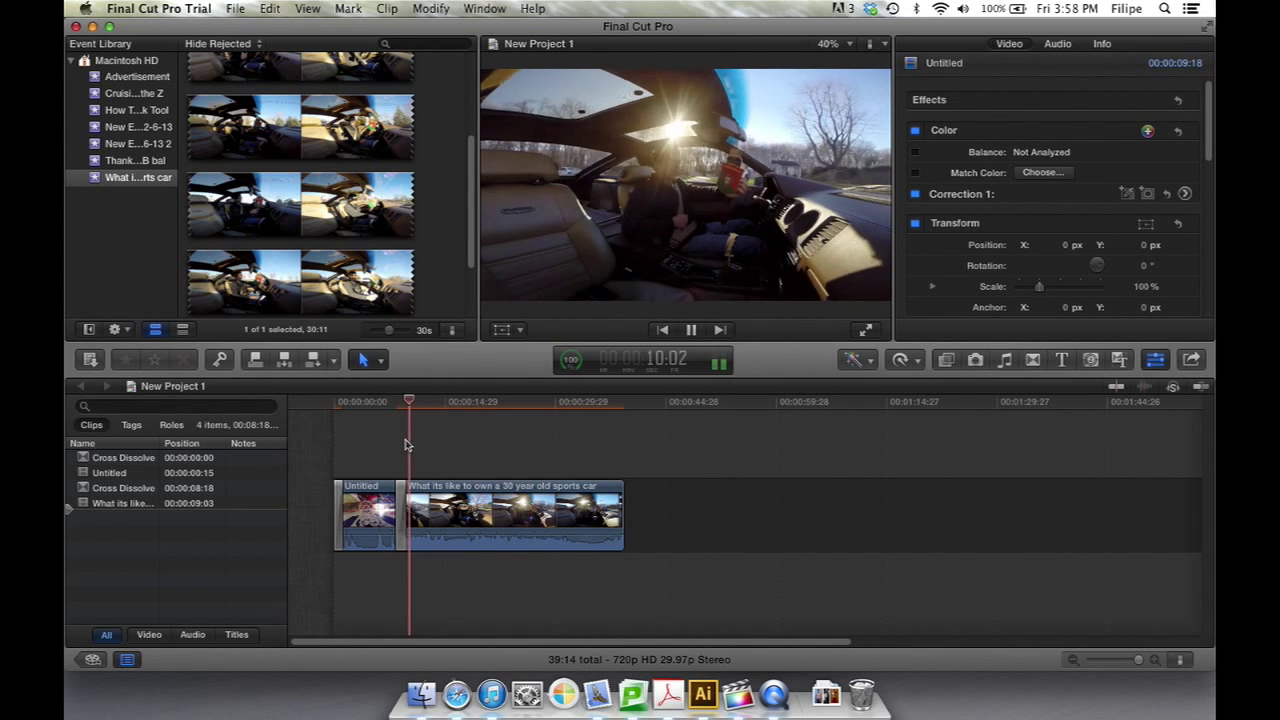
{"action": "key", "text": "space"}
Change the Cross Dissolve between the clips by entering 2300, lengthening it to 16:06.
{"action": "left_click", "coordinate": [401, 500]}
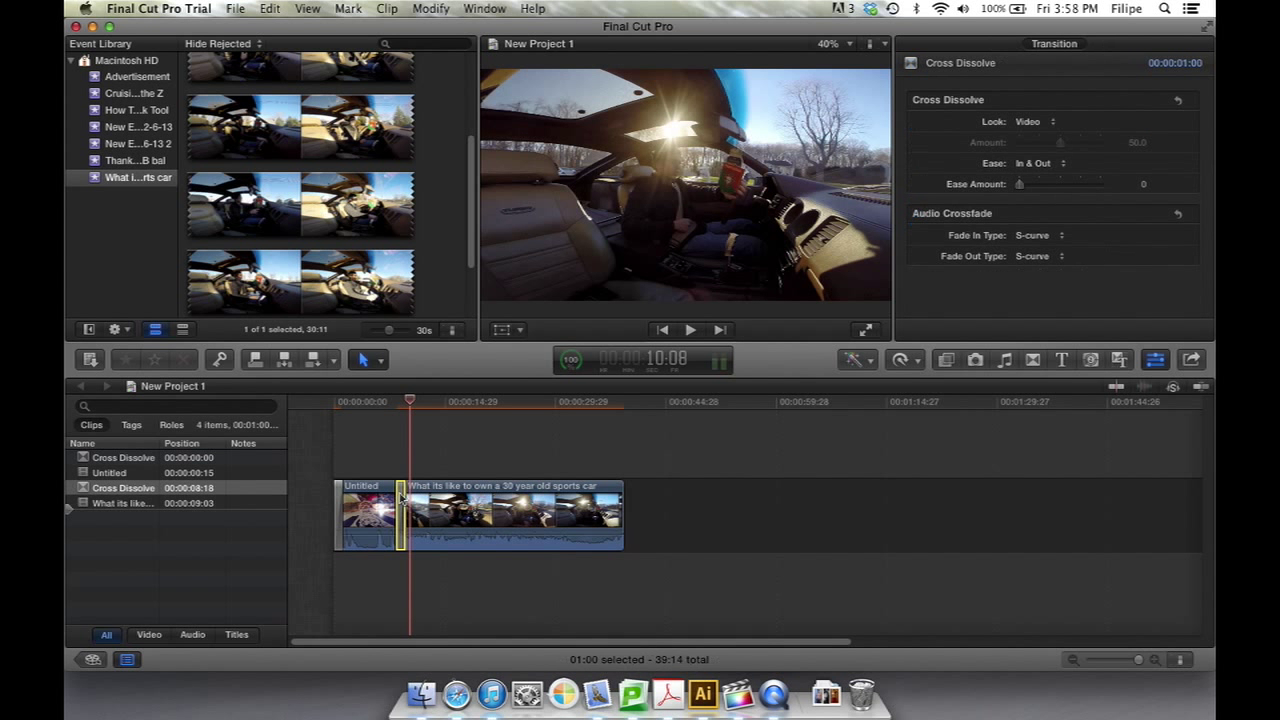
{"action": "right_click", "coordinate": [401, 497]}
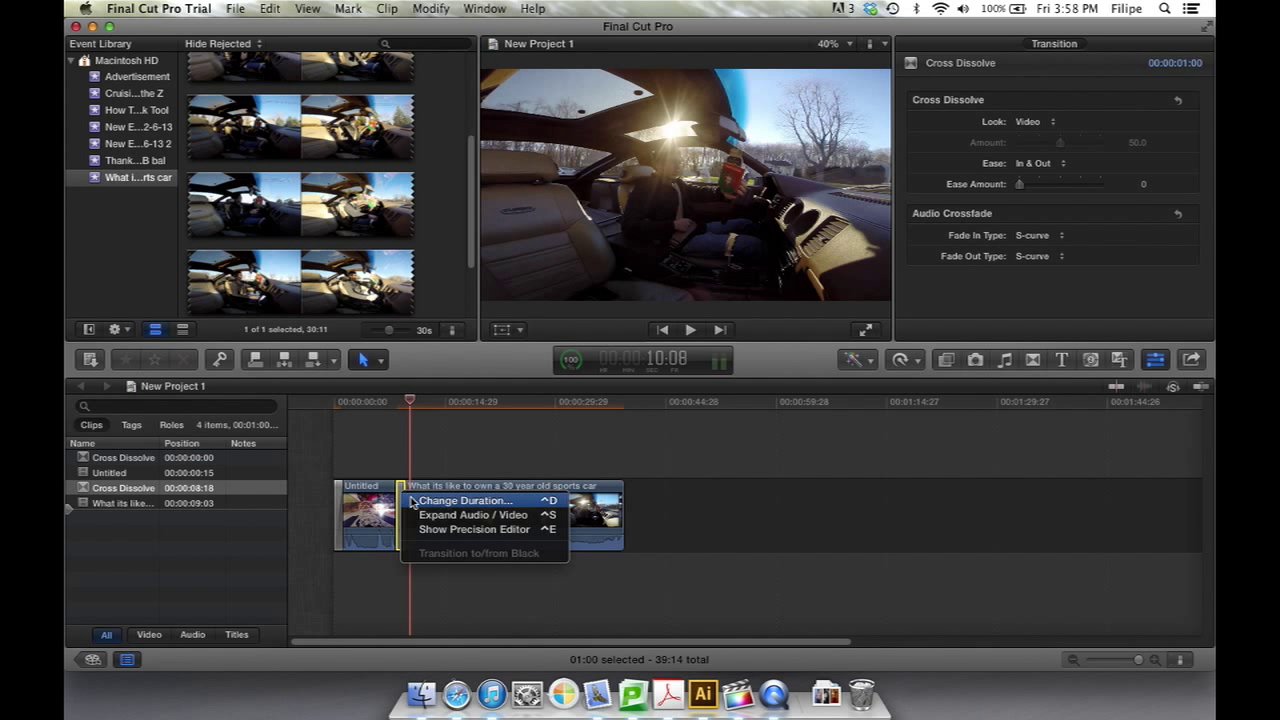
{"action": "left_click", "coordinate": [412, 500]}
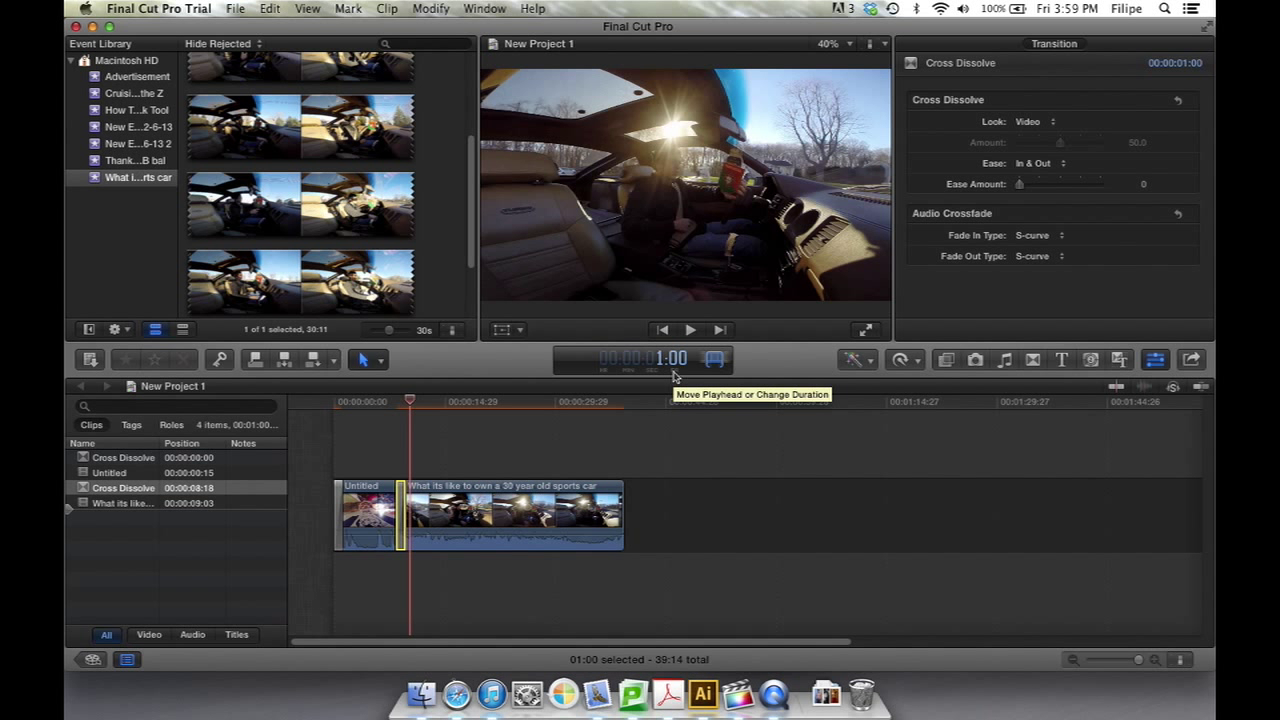
{"action": "type", "text": "23"}
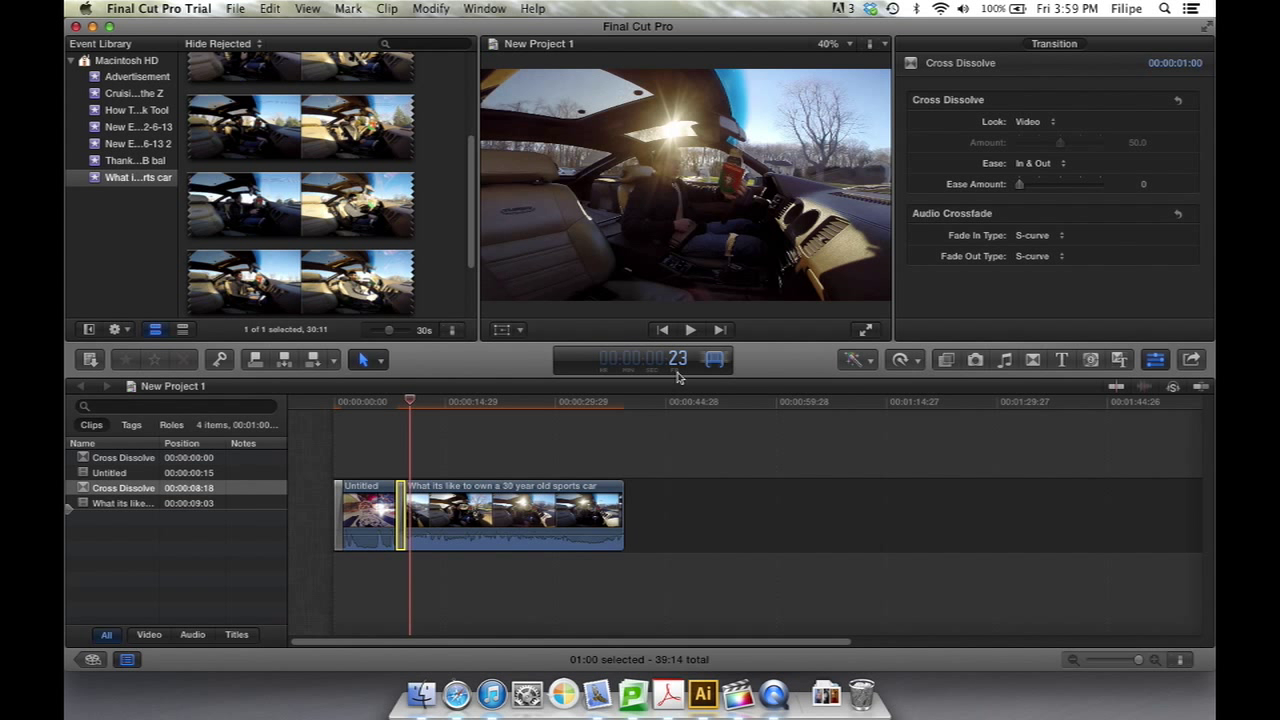
{"action": "type", "text": "00"}
{"action": "key", "text": "Return"}
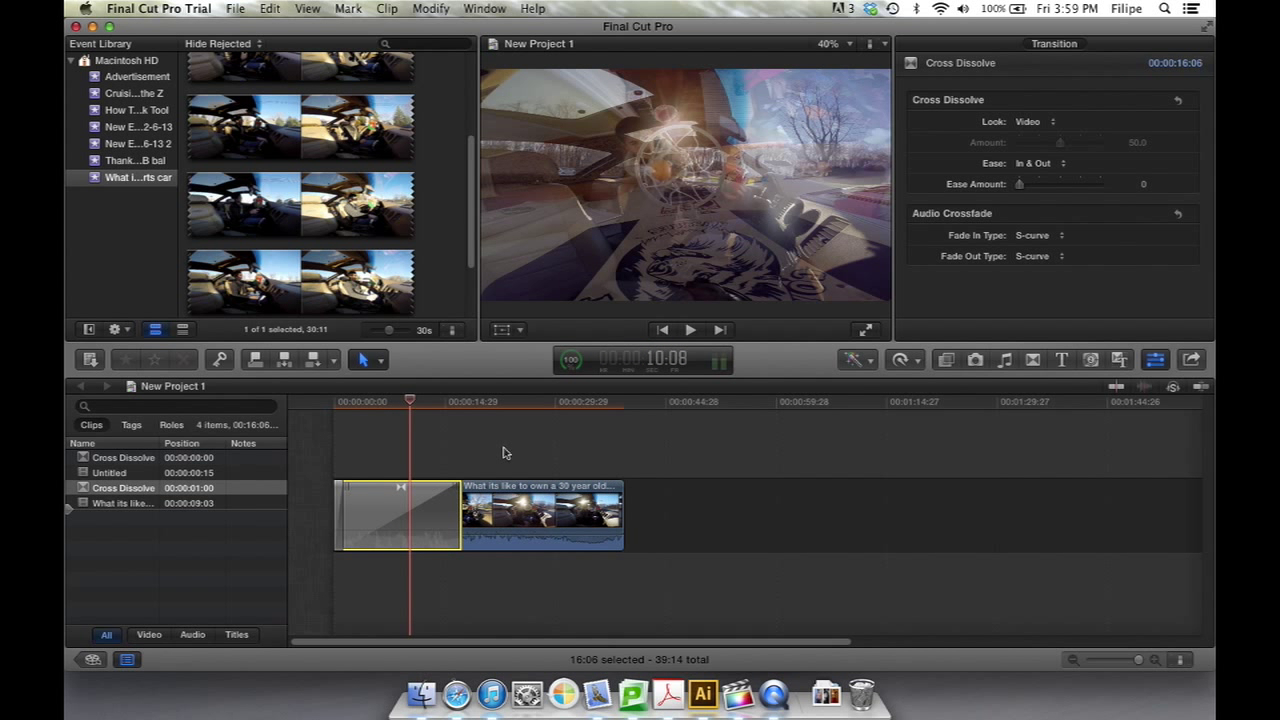
Play from the timeline start through the lengthened dissolve, mute the sound, and stop at 26:23.
{"action": "left_click", "coordinate": [342, 440]}
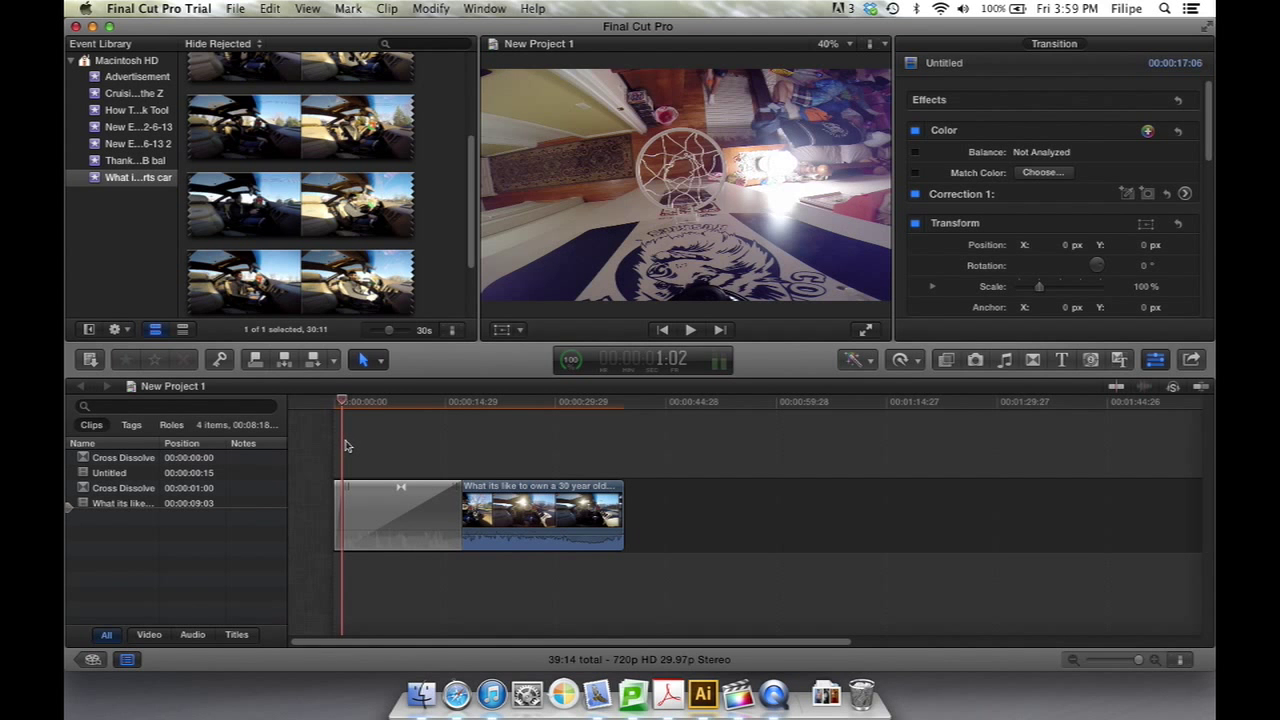
{"action": "key", "text": "space"}
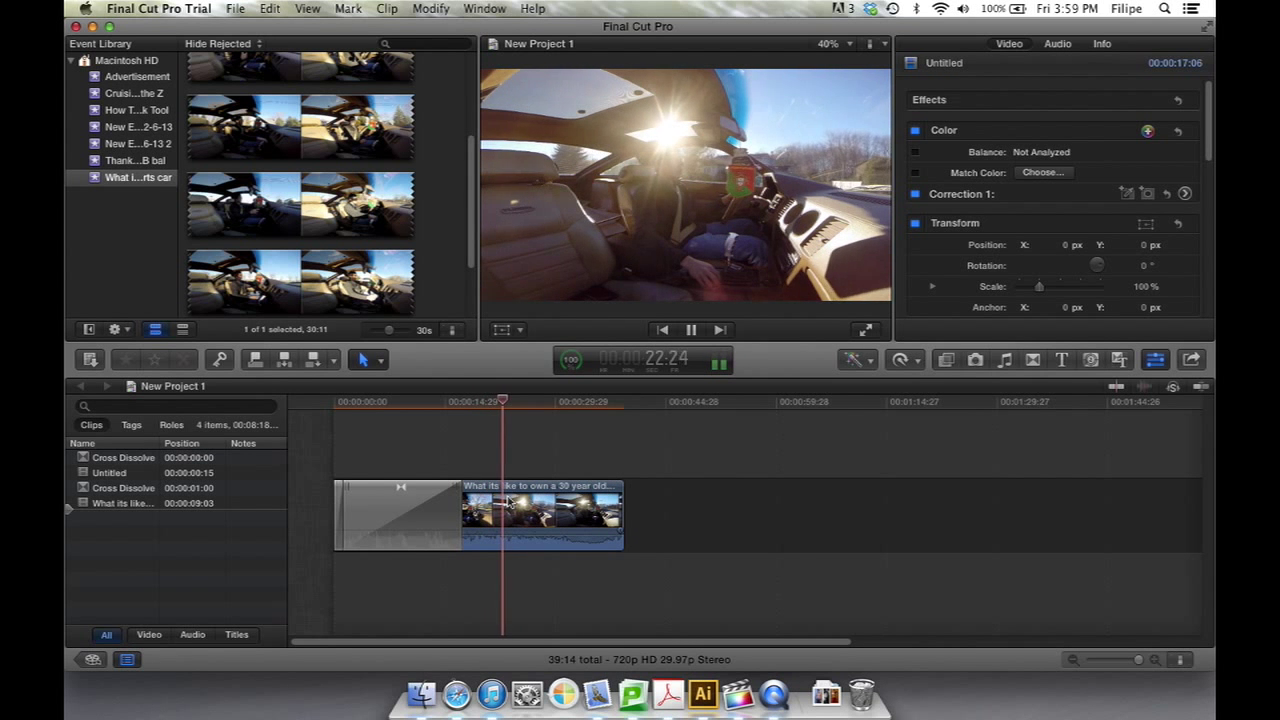
{"action": "key", "text": "XF86AudioMute"}
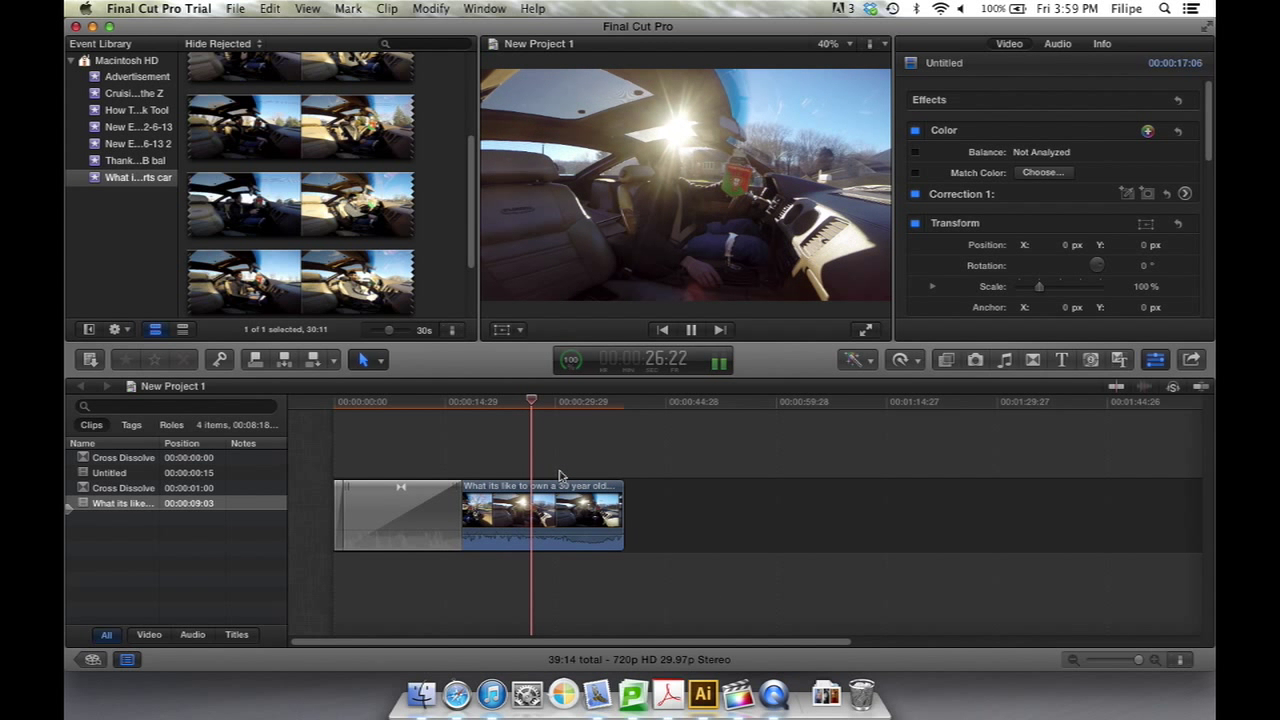
{"action": "key", "text": "space"}
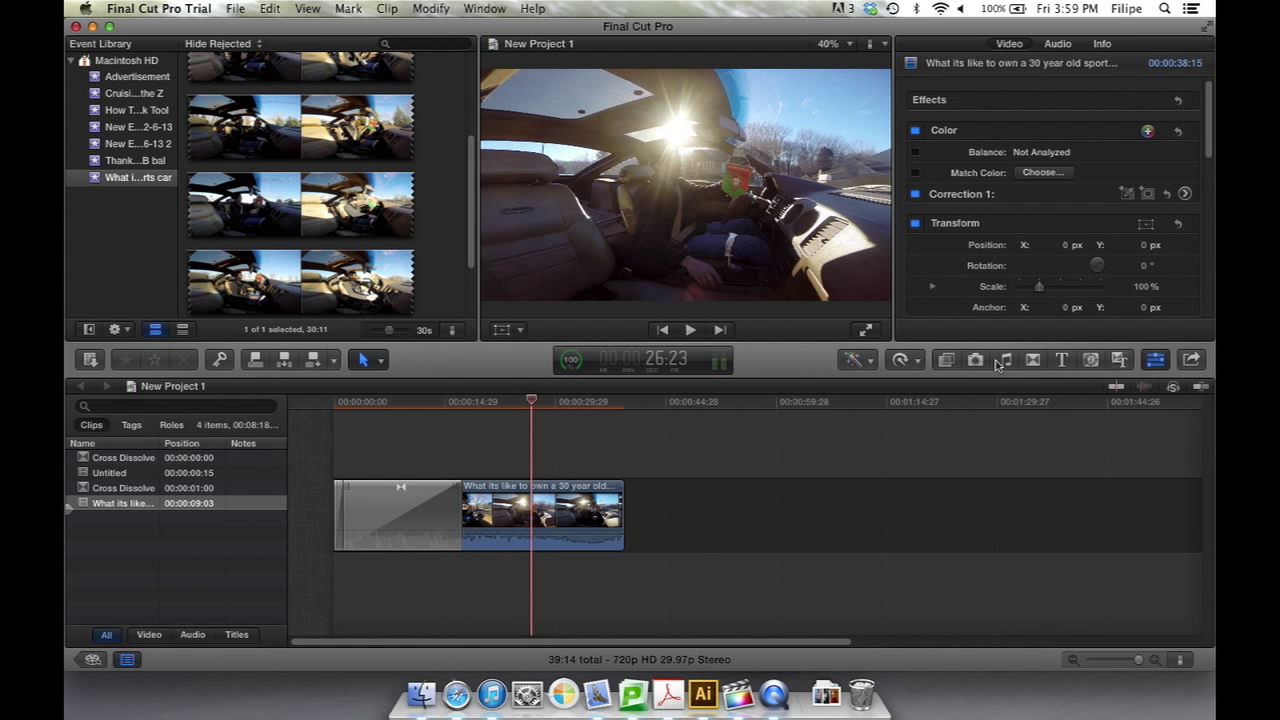
Preview Cross Dissolve from the Transitions browser, then add one to the sports car clip's end.
{"action": "left_click", "coordinate": [1033, 360]}
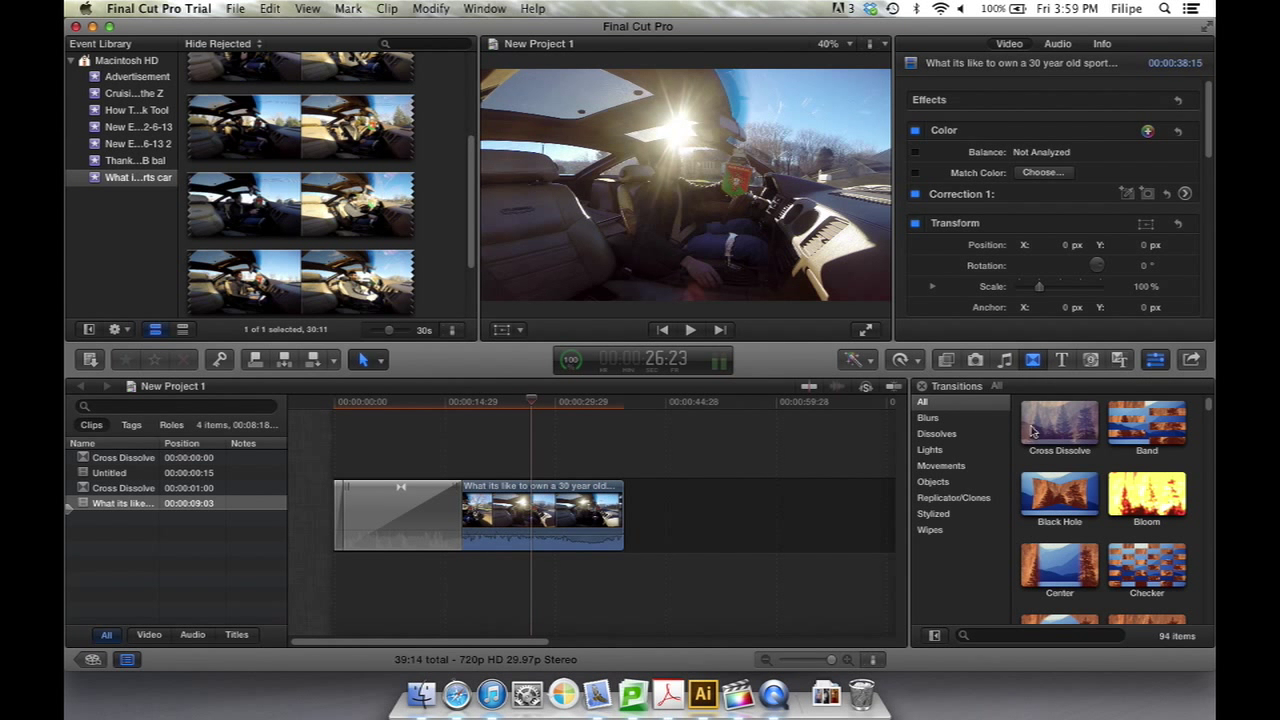
{"action": "left_click_drag", "start_coordinate": [1060, 425], "coordinate": [530, 505]}
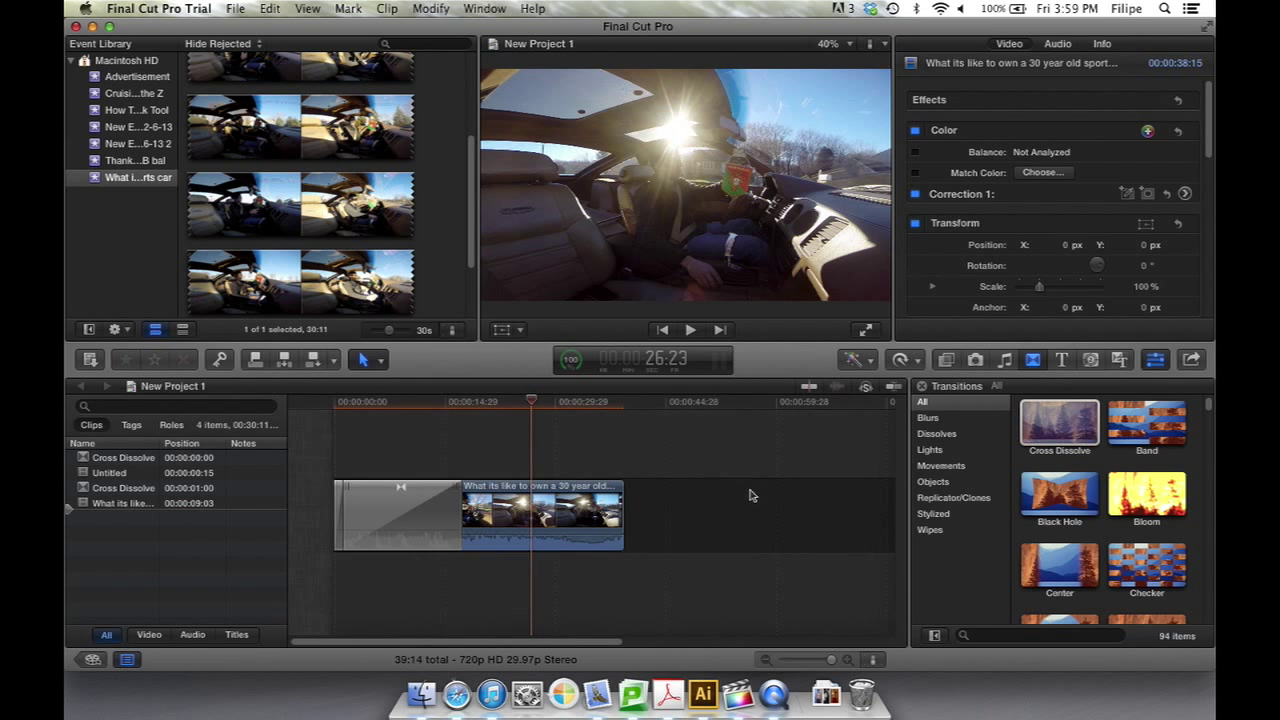
{"action": "left_click", "coordinate": [752, 495]}
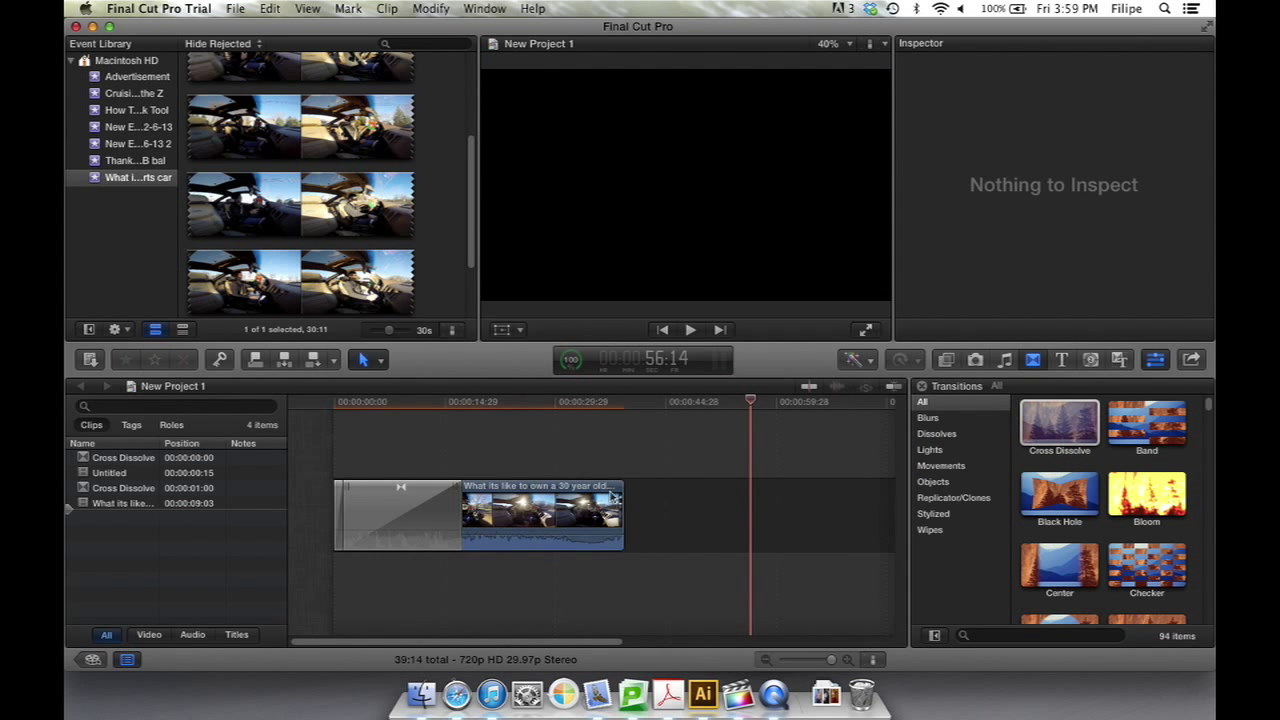
{"action": "left_click", "coordinate": [583, 505]}
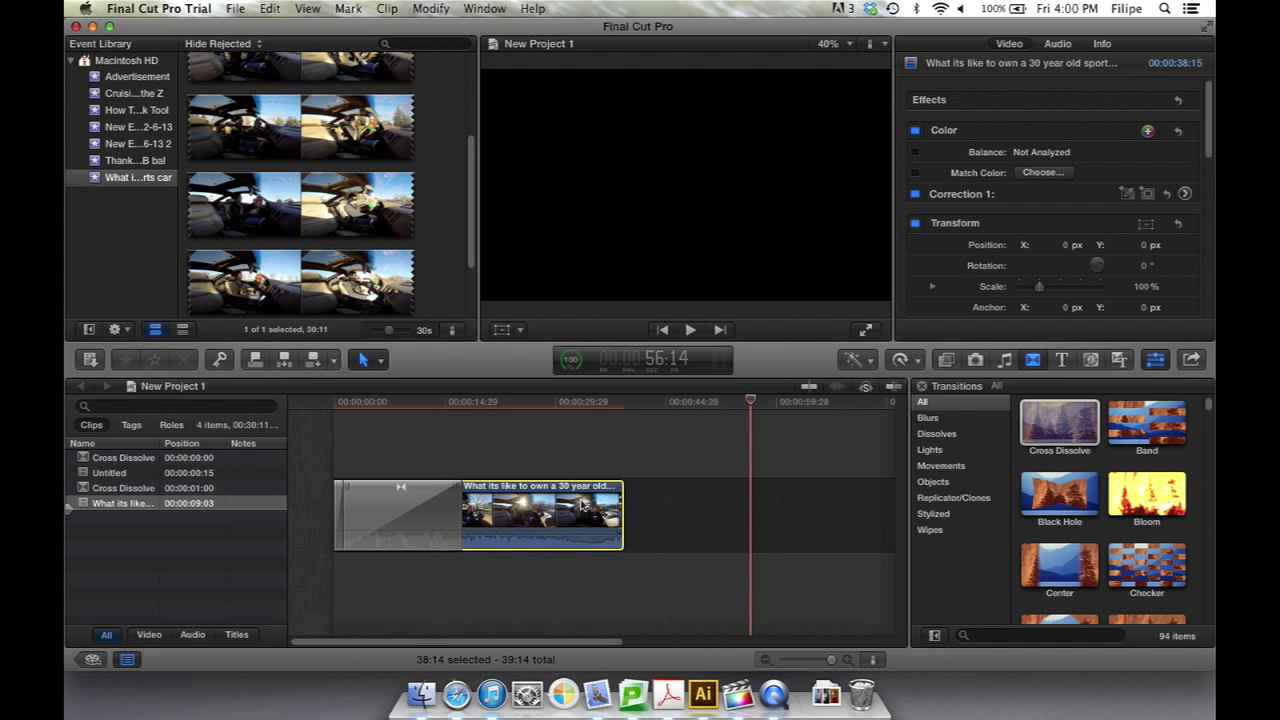
{"action": "key", "text": "super+t"}
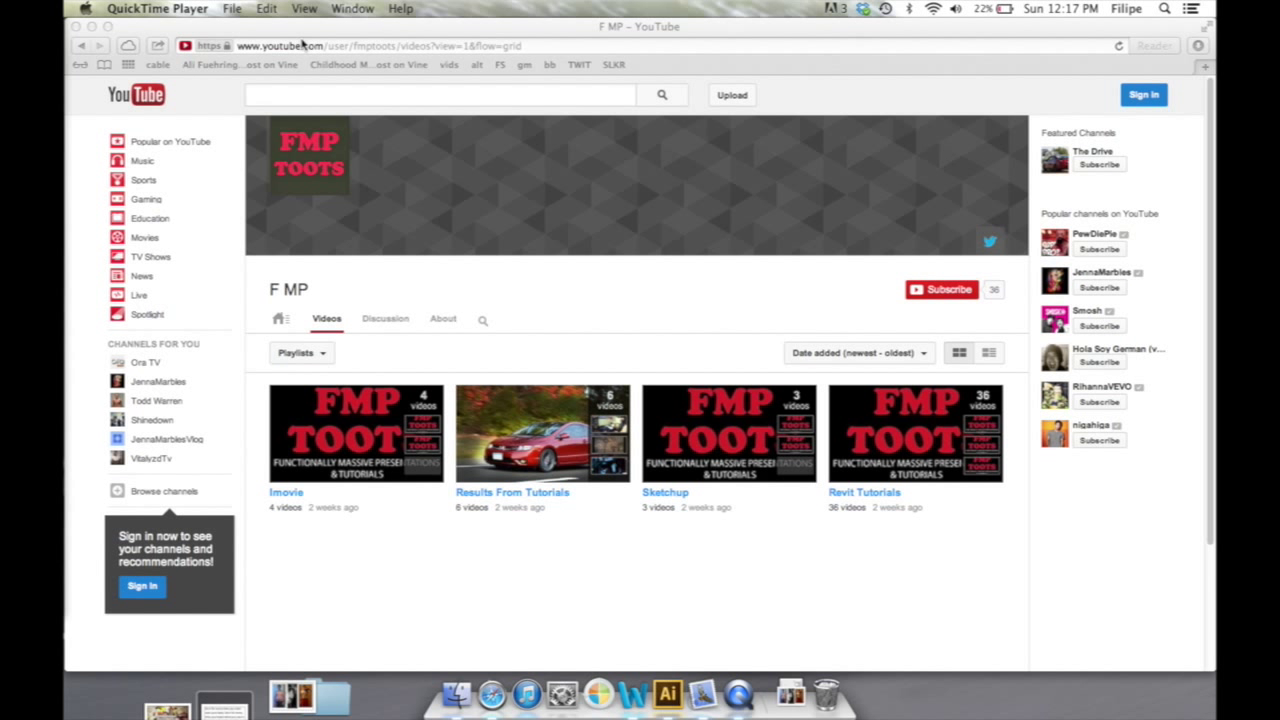
Copy the YouTube channel page address from the address bar.
{"action": "left_click", "coordinate": [300, 42]}
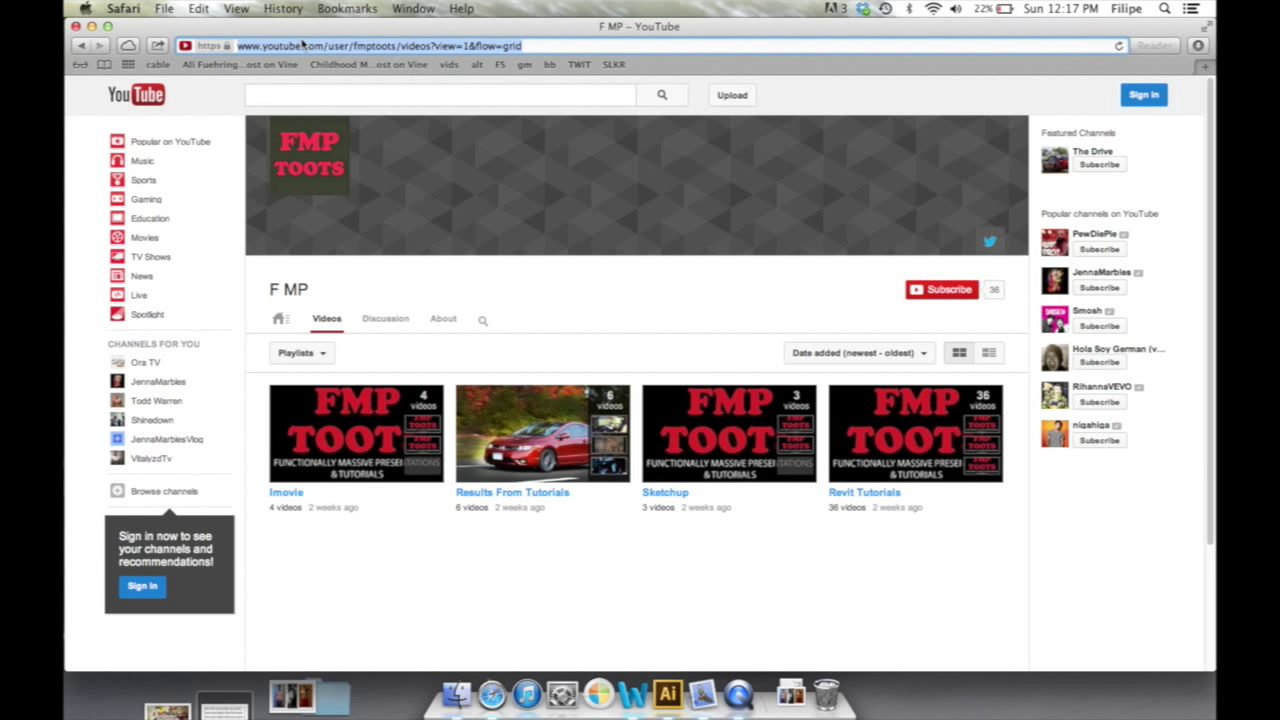
{"action": "right_click", "coordinate": [303, 45]}
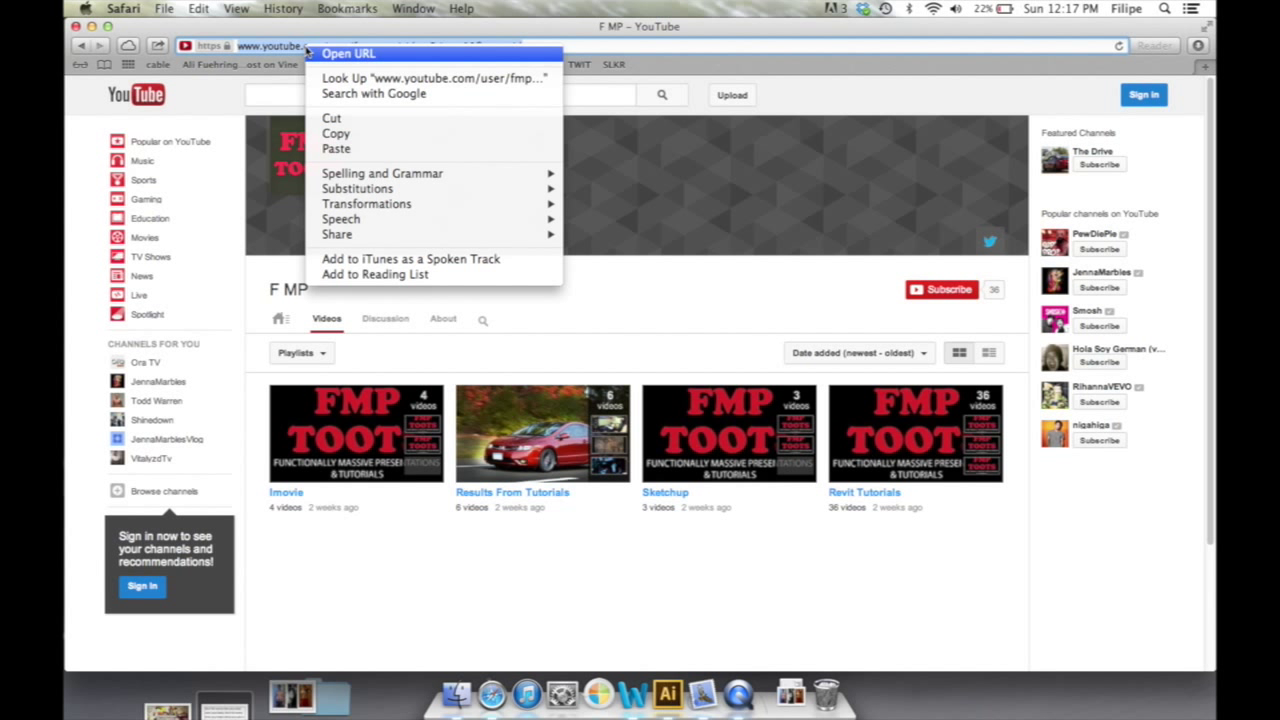
{"action": "left_click", "coordinate": [352, 135]}
{"action": "scroll", "coordinate": [330, 140], "scroll_direction": "down", "scroll_amount": 4}
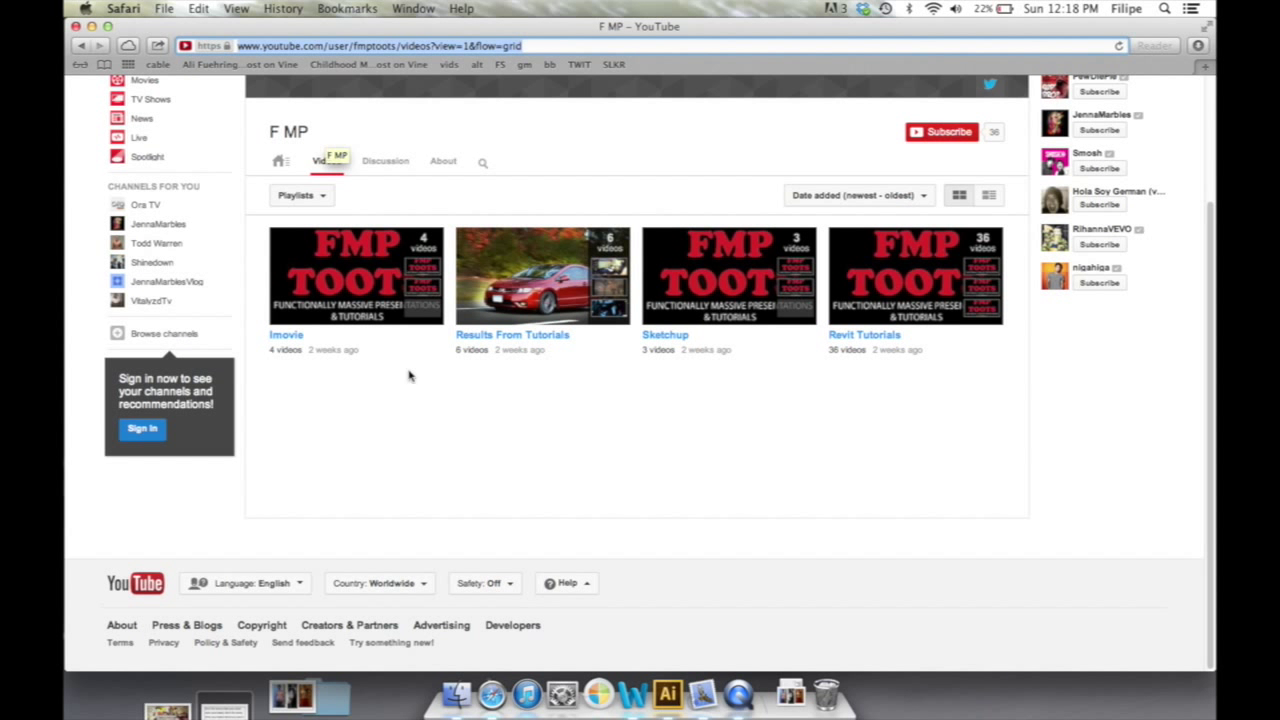
{"action": "left_click", "coordinate": [451, 443]}
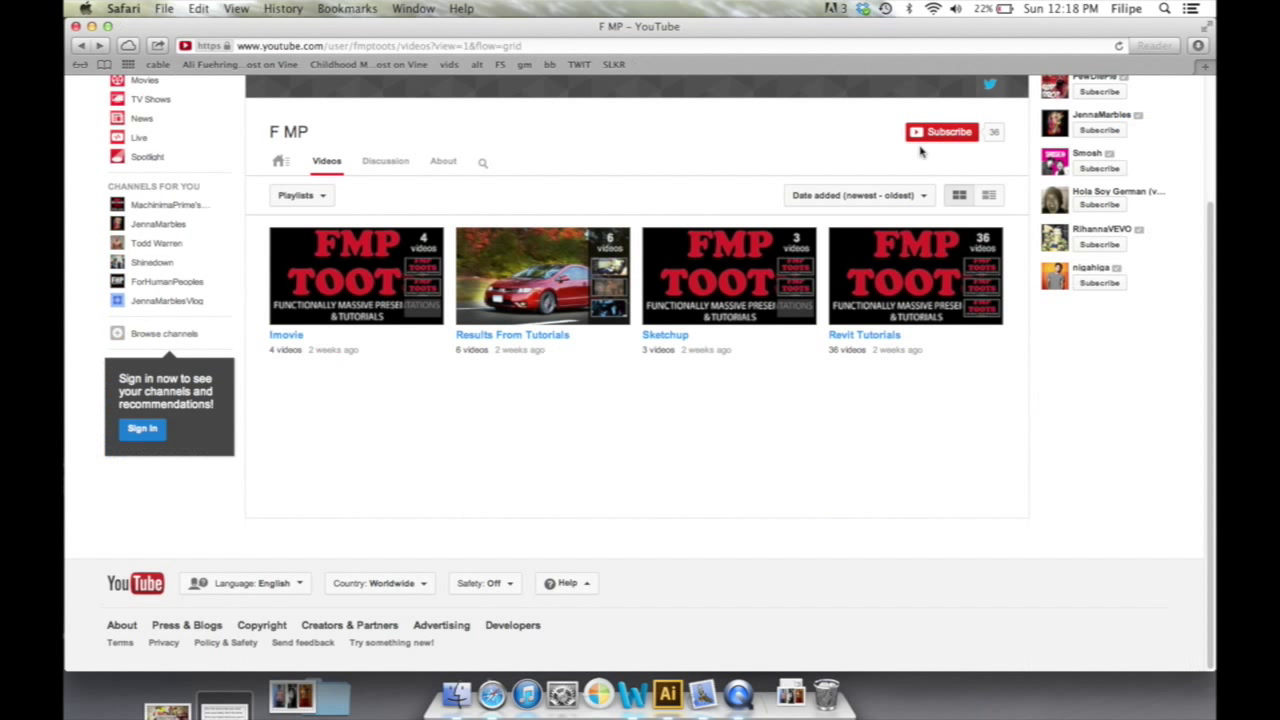
{"action": "scroll", "coordinate": [970, 160], "scroll_direction": "up", "scroll_amount": 5}
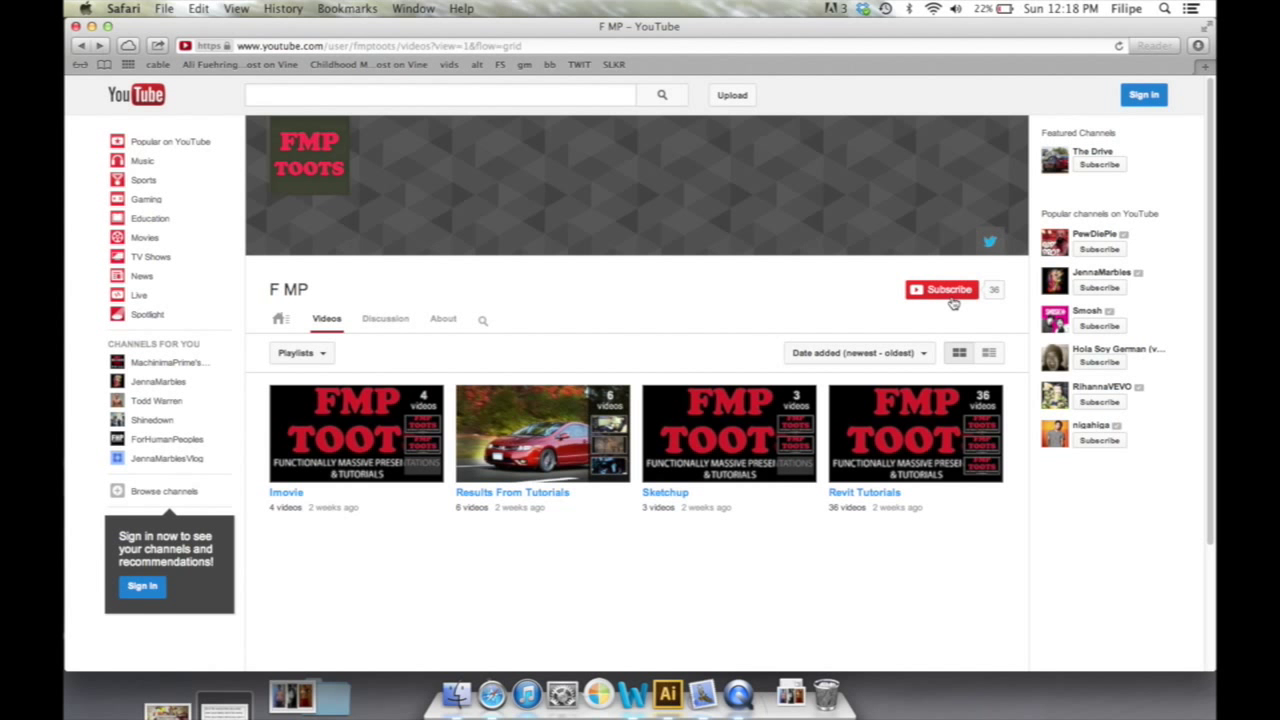
Search YouTube for 'fmptoots'.
{"action": "left_click", "coordinate": [136, 94]}
{"action": "type", "text": "fmpt"}
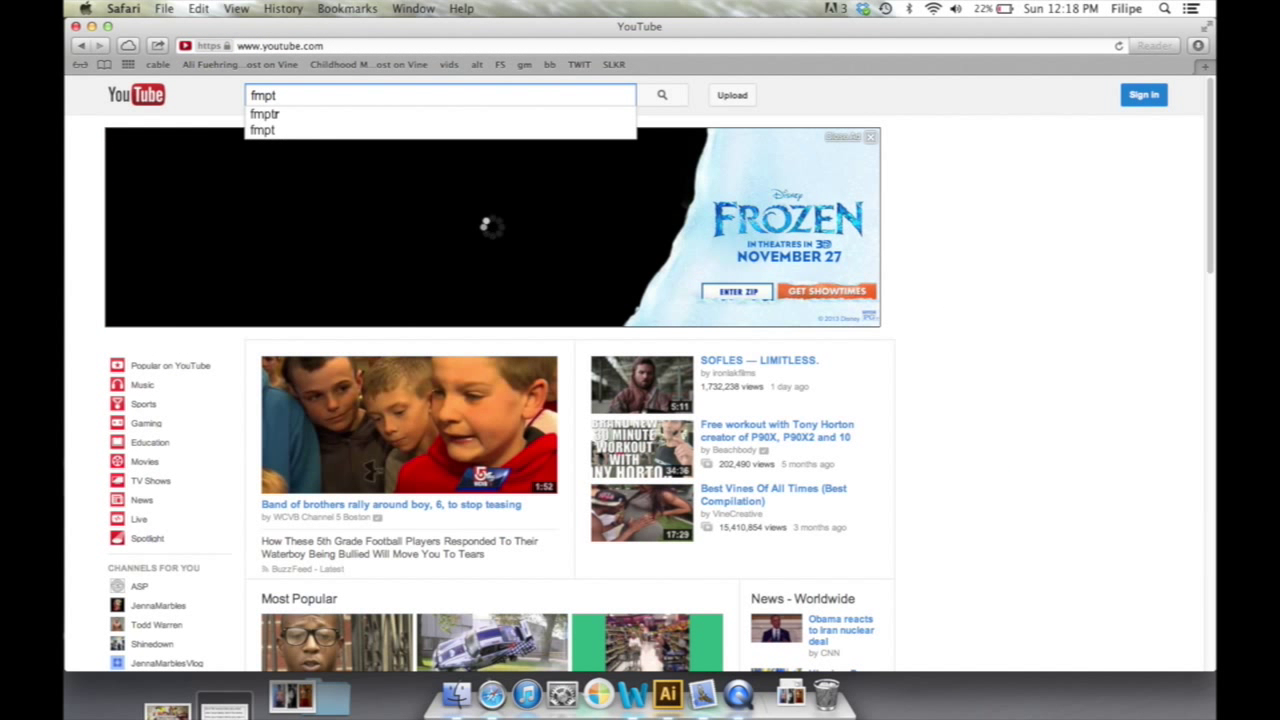
{"action": "type", "text": "oots"}
{"action": "key", "text": "Return"}
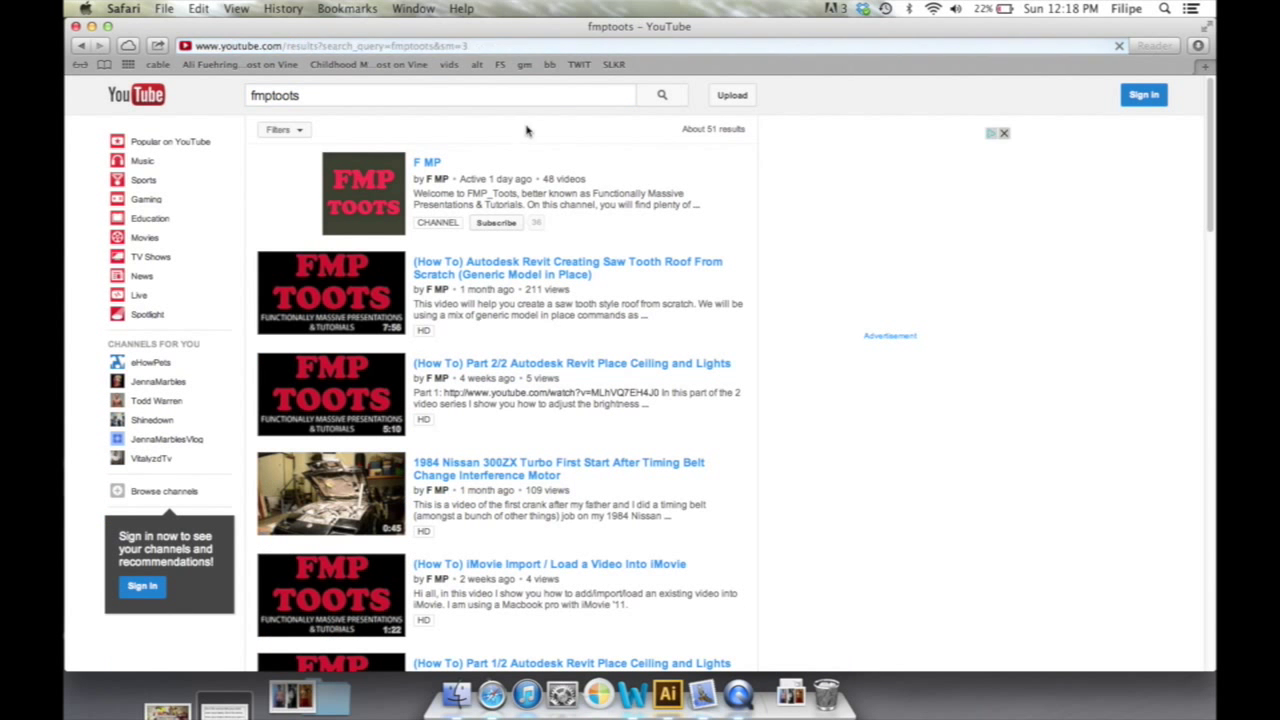